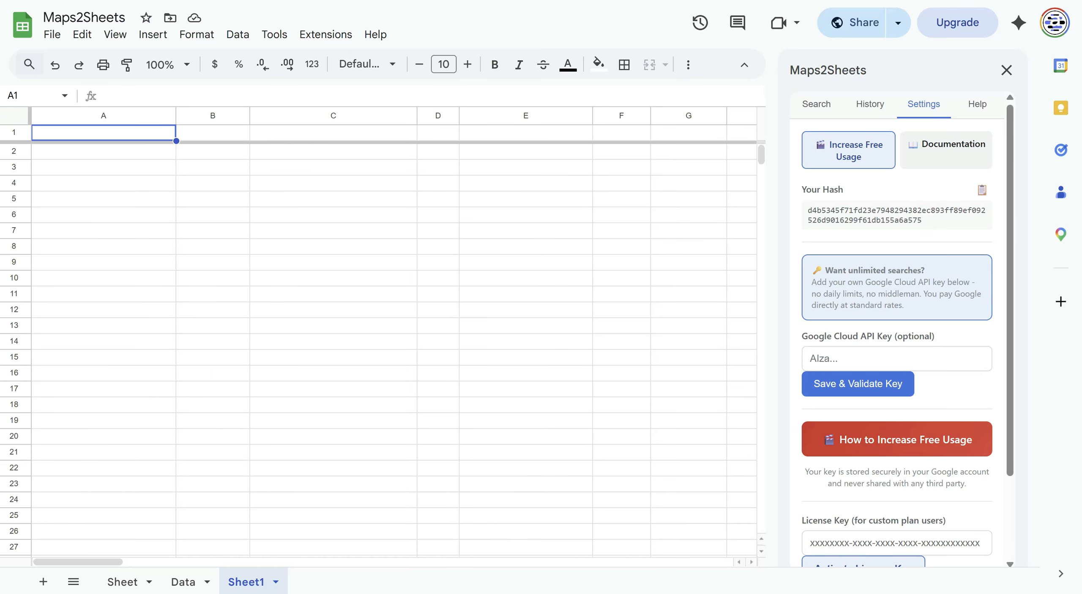
- Switch from the Maps2Sheets settings to the browser tab showing the Google home page
{"action": "left_click", "coordinate": [846, 1]}
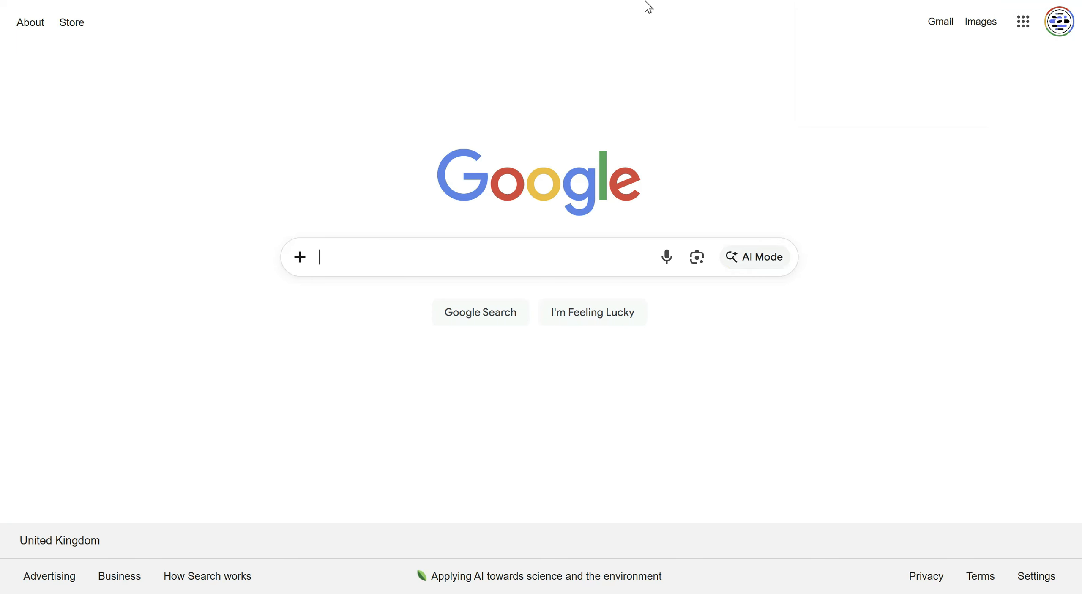
- Enter 'google' in the address bar and open the Google Cloud console for the Maps2Sheets project
{"action": "left_click", "coordinate": [531, 0]}
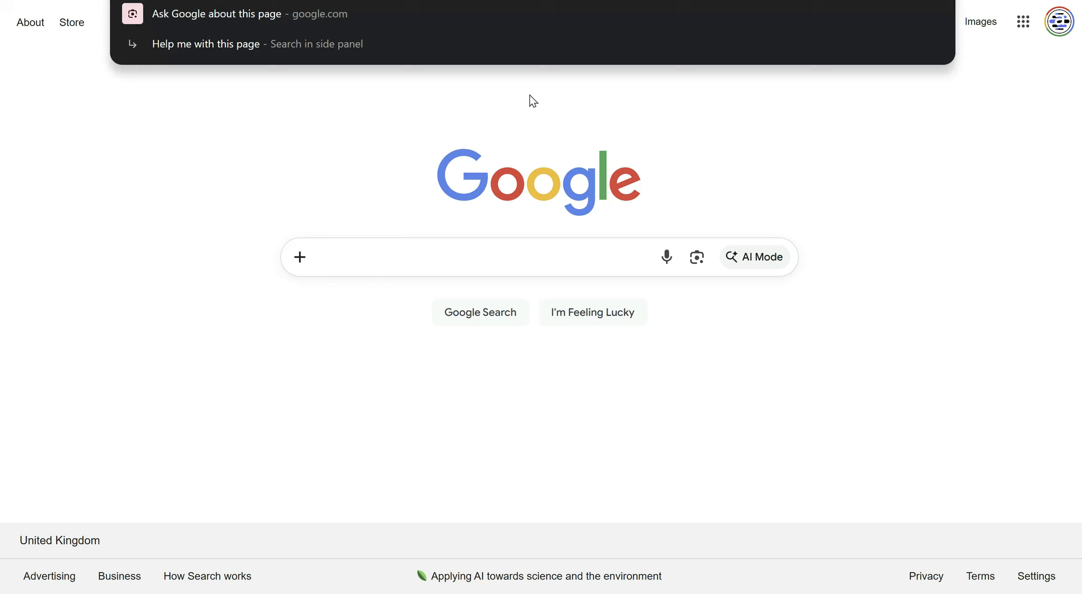
{"action": "type", "text": "google"}
{"action": "left_click", "coordinate": [524, 132]}
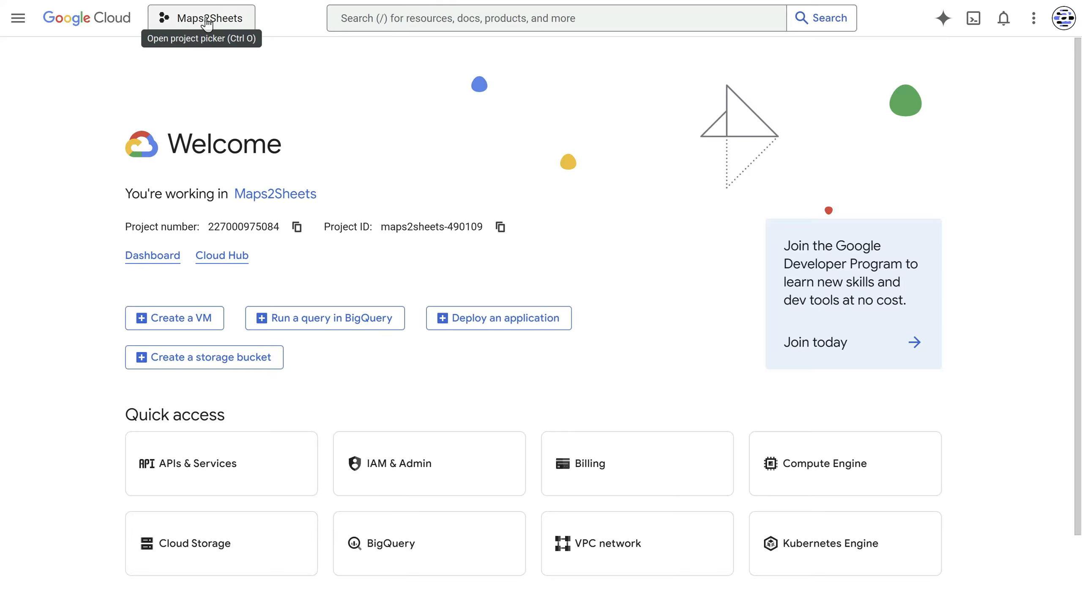
- Search the Cloud console for 'google maps api', then replace the query with 'places'
{"action": "left_click", "coordinate": [431, 14]}
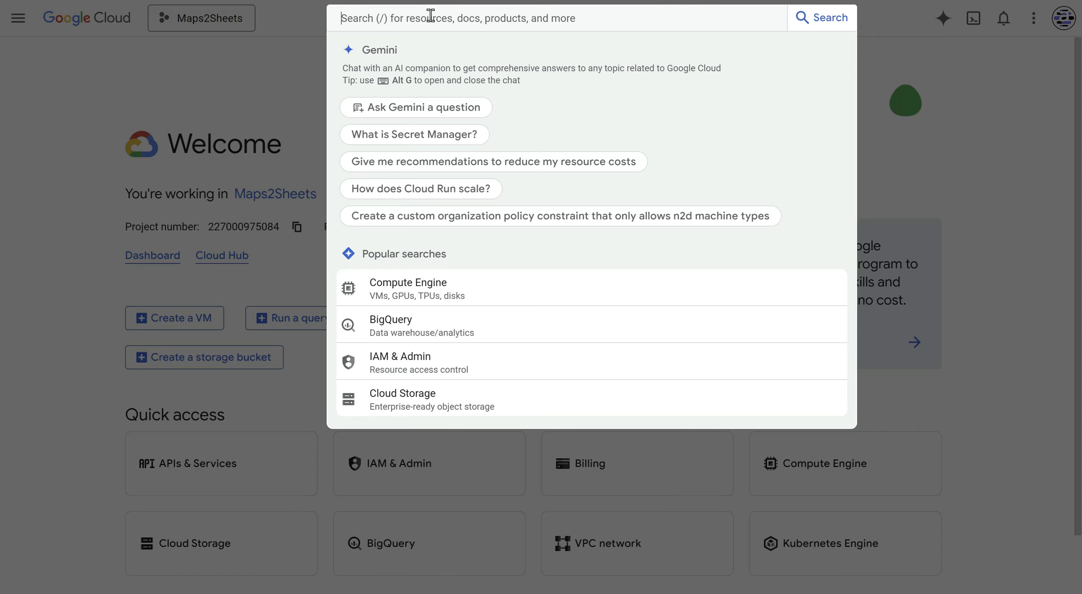
{"action": "type", "text": "google m"}
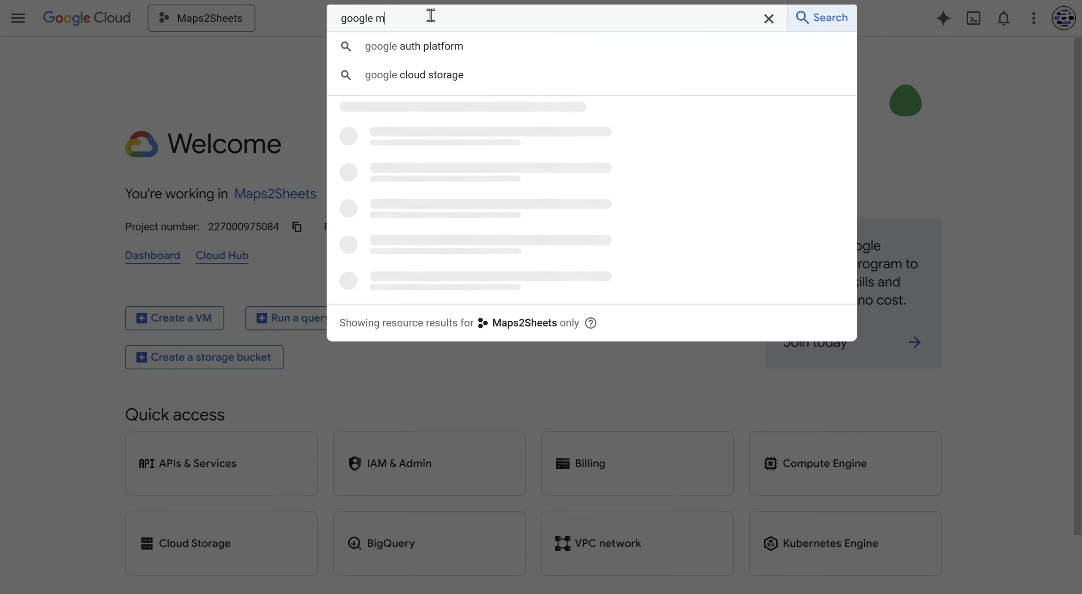
{"action": "type", "text": "aps api"}
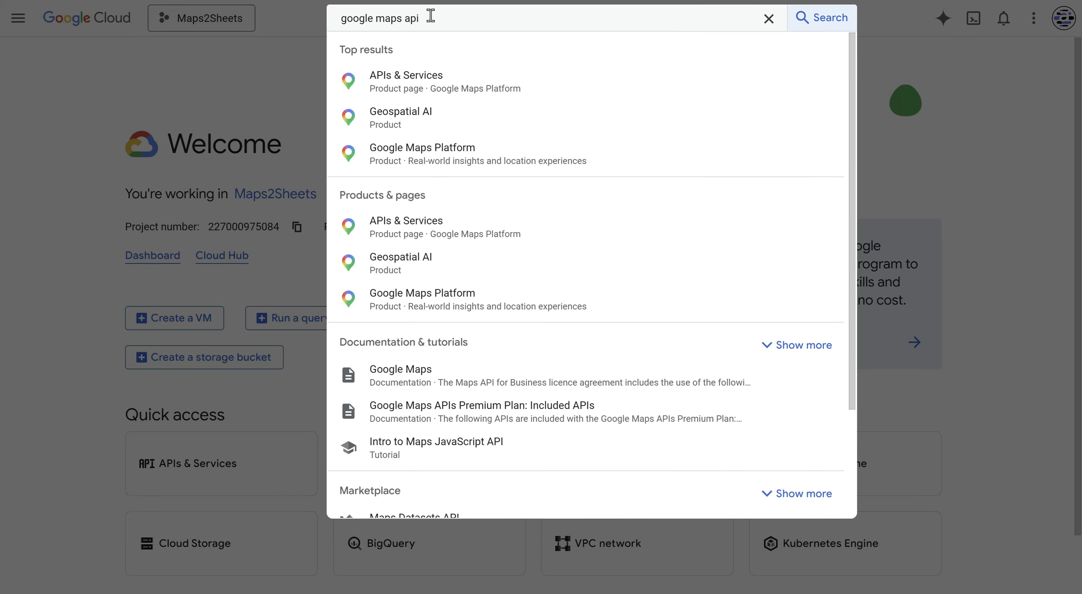
{"action": "key", "text": "ctrl+a"}
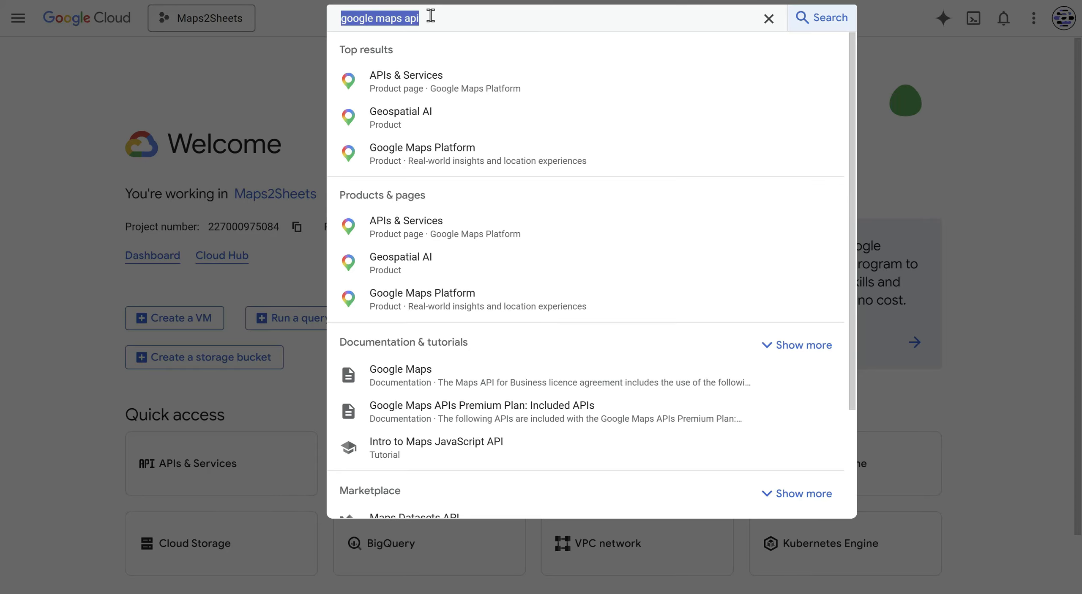
{"action": "type", "text": "api"}
{"action": "key", "text": "BackSpace"}
{"action": "key", "text": "BackSpace"}
{"action": "key", "text": "BackSpace"}
{"action": "type", "text": "plac"}
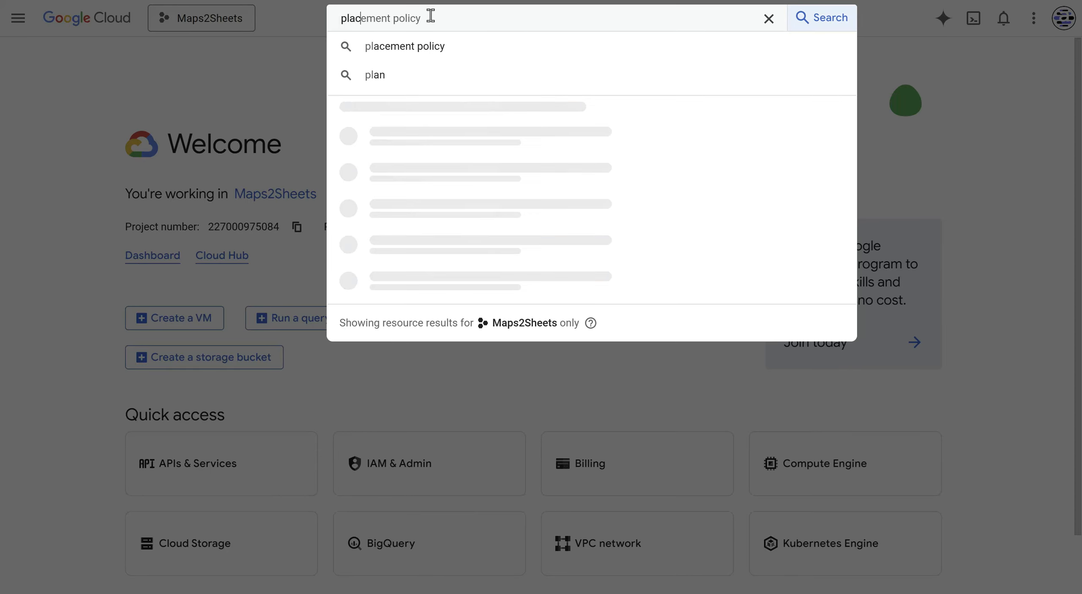
{"action": "type", "text": "es"}
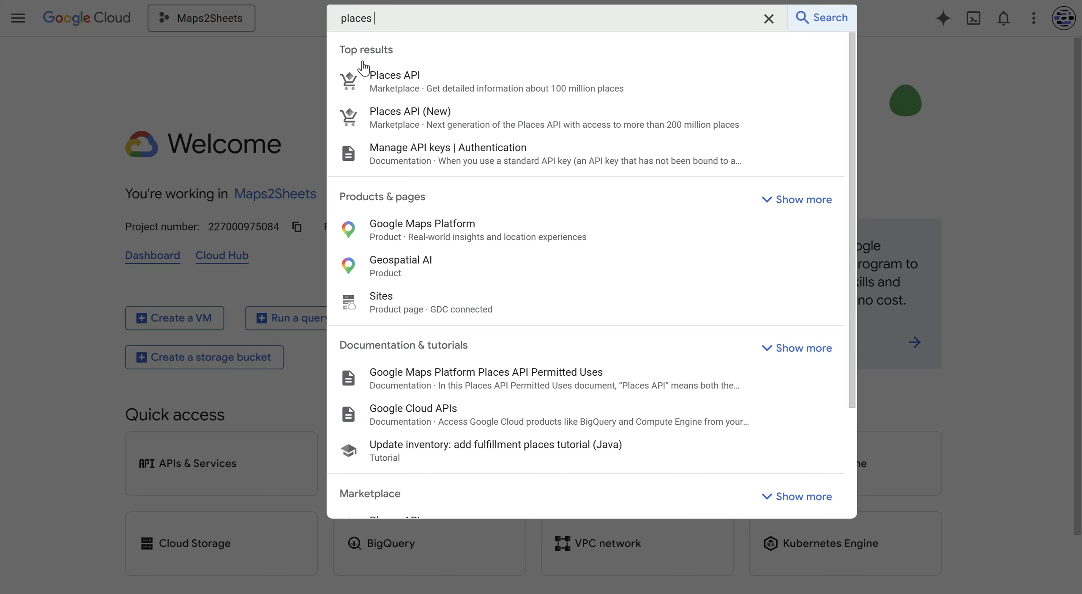
- Open the Places API (New) result and choose Manage to reach the Maps Platform APIs & Services list
{"action": "left_click", "coordinate": [437, 120]}
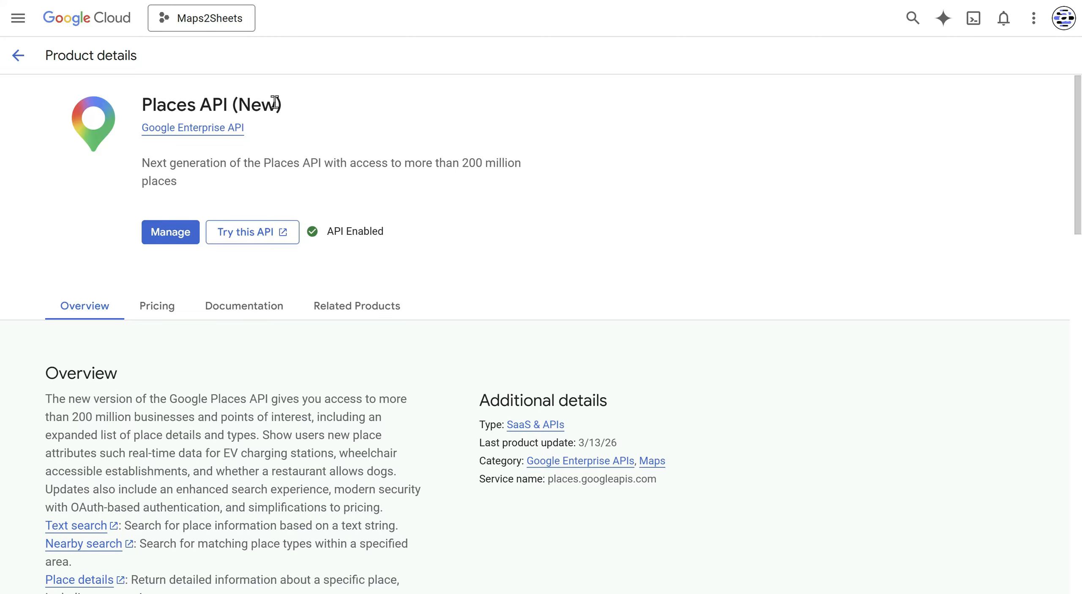
{"action": "left_click", "coordinate": [179, 231]}
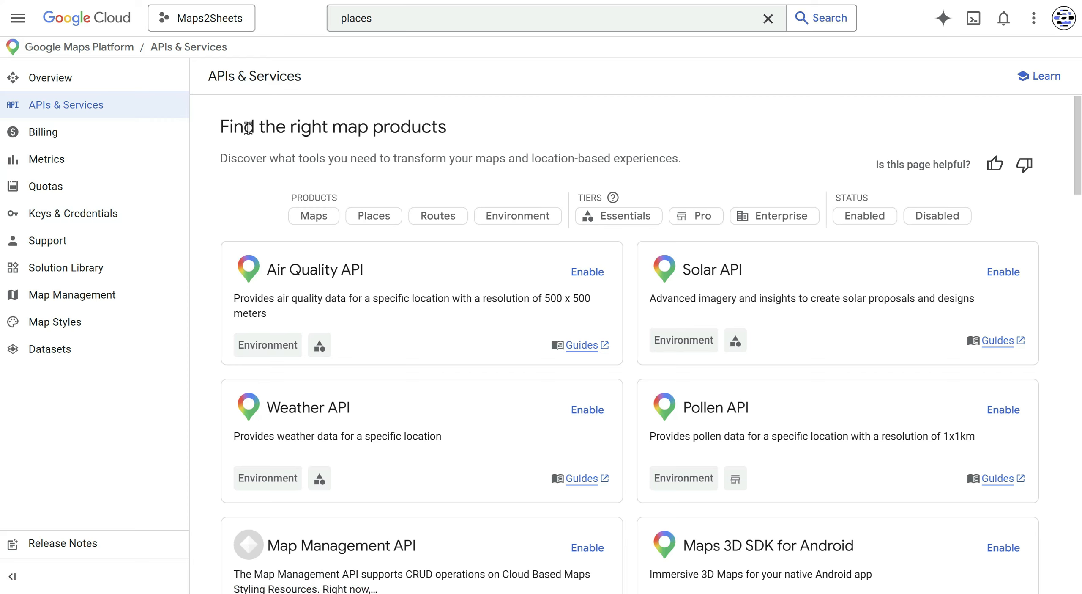
- Go to Keys & Credentials and start creating a new API key
{"action": "left_click", "coordinate": [83, 224]}
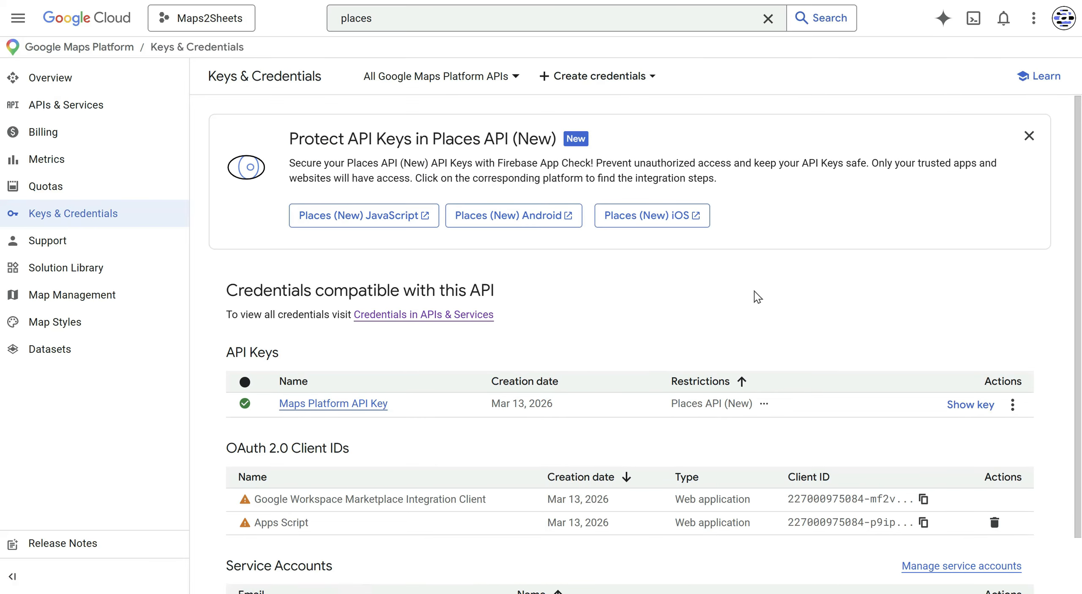
{"action": "left_click", "coordinate": [625, 80]}
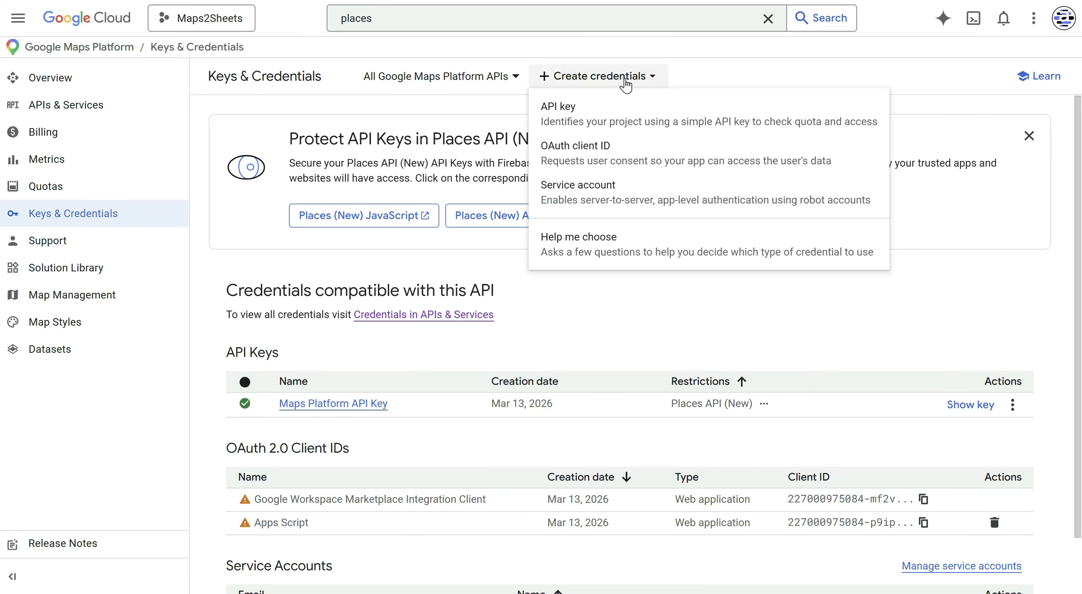
{"action": "left_click", "coordinate": [588, 122]}
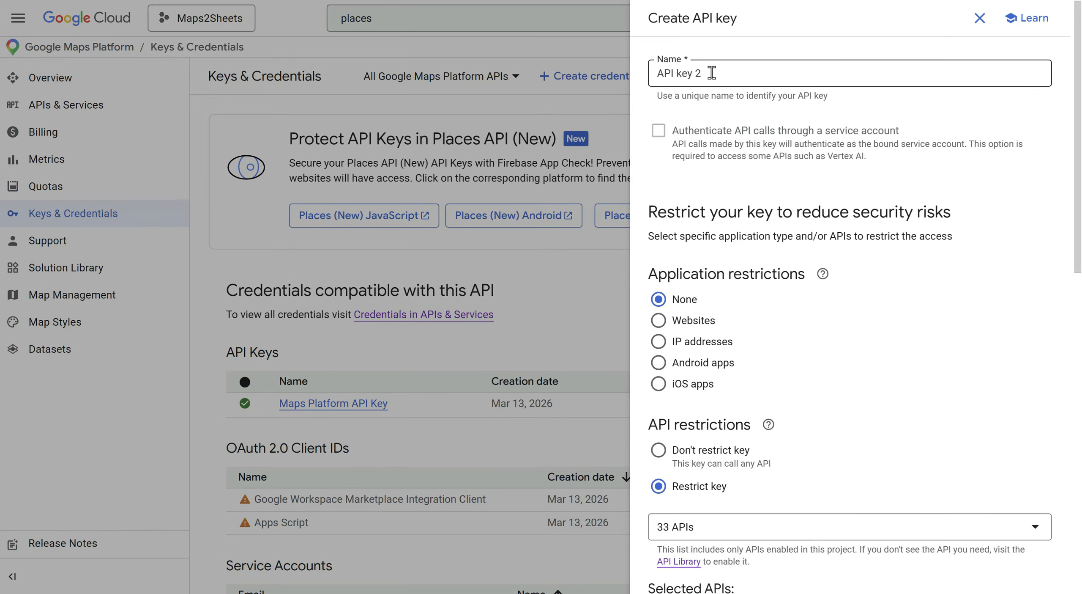
- Review the key's Places API (New) restrictions, then cancel the new-key panel
{"action": "scroll", "coordinate": [882, 279], "scroll_direction": "down", "scroll_amount": 5}
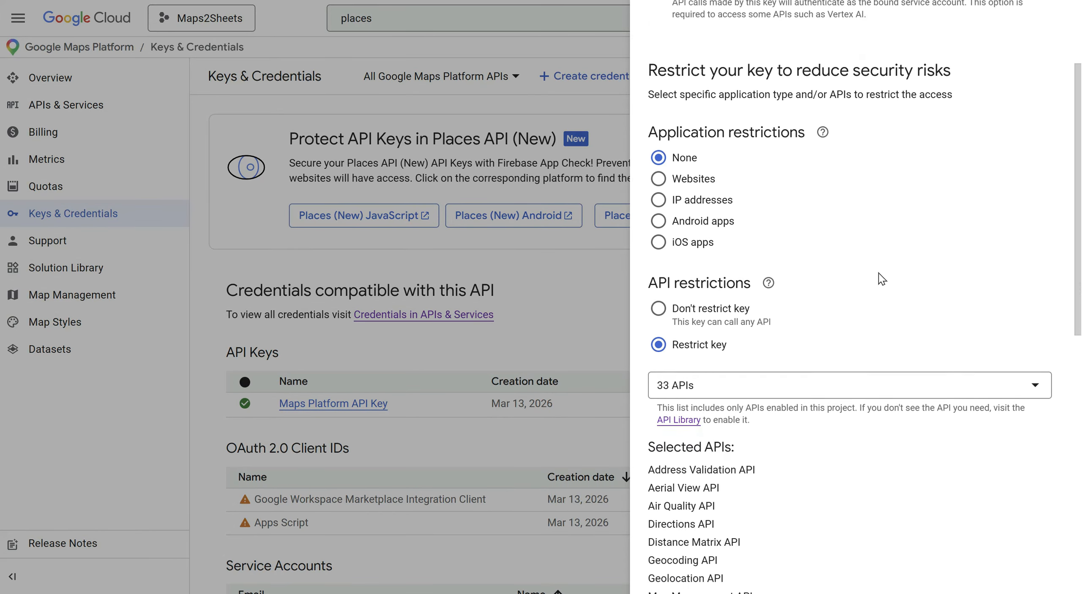
{"action": "scroll", "coordinate": [816, 359], "scroll_direction": "down", "scroll_amount": 8}
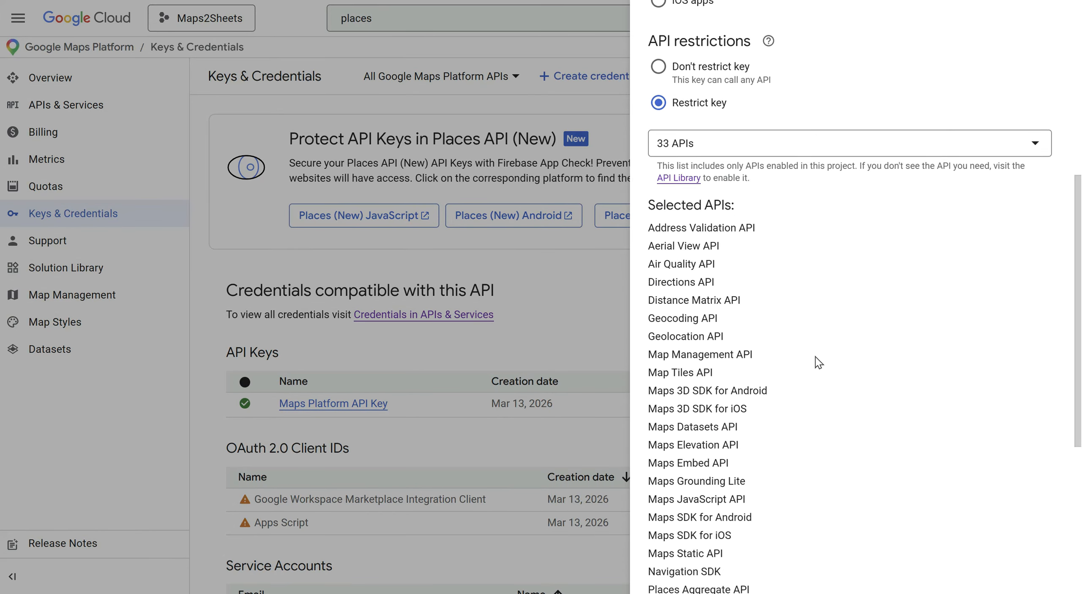
{"action": "scroll", "coordinate": [815, 357], "scroll_direction": "down", "scroll_amount": 3}
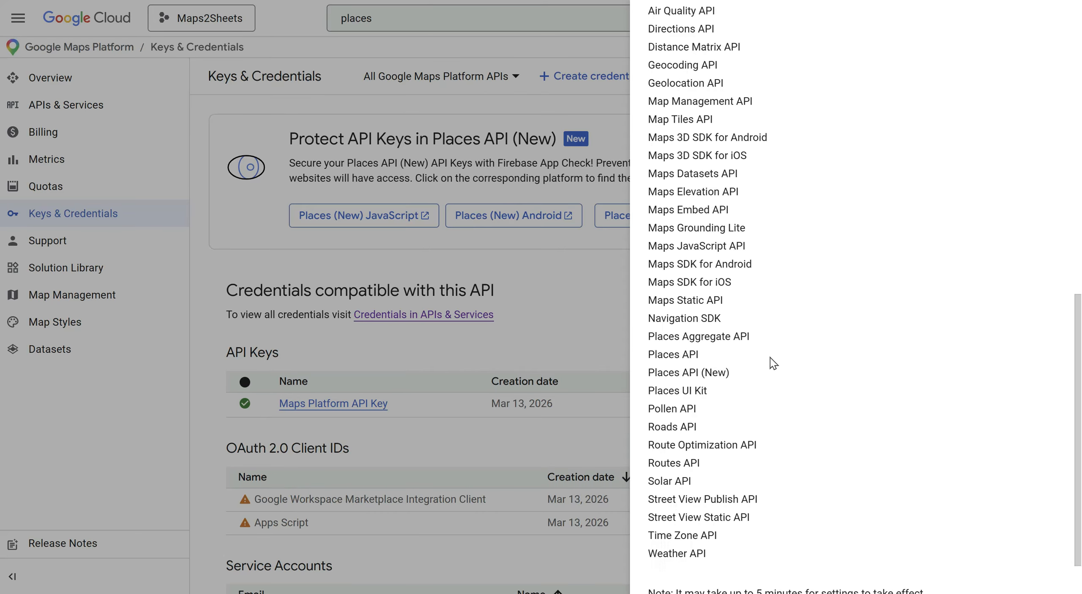
{"action": "left_click_drag", "start_coordinate": [647, 372], "coordinate": [677, 372]}
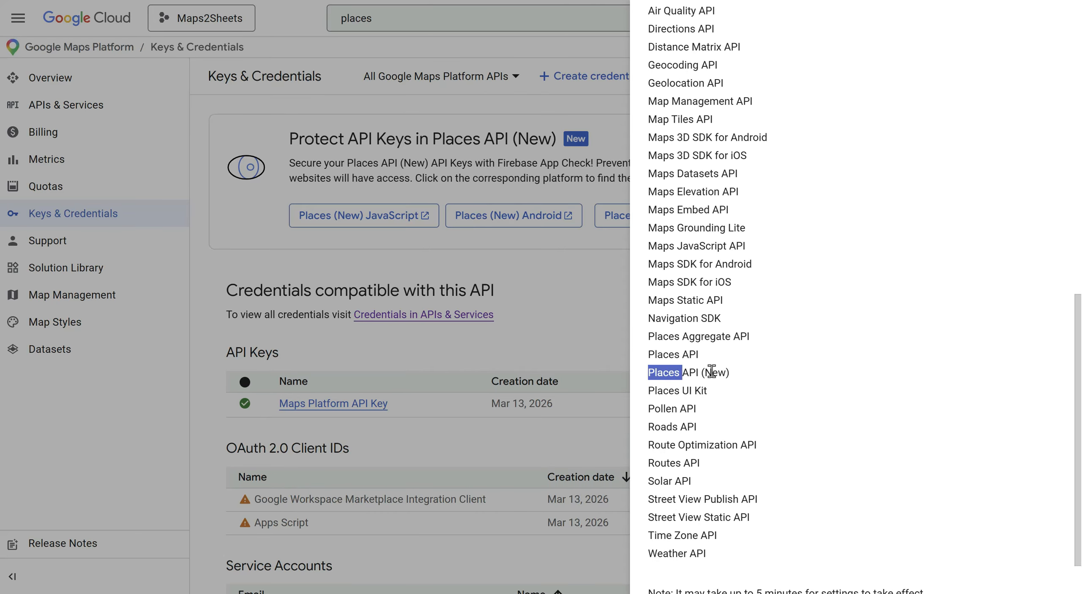
{"action": "scroll", "coordinate": [723, 370], "scroll_direction": "up", "scroll_amount": 2}
{"action": "scroll", "coordinate": [720, 370], "scroll_direction": "up", "scroll_amount": 6}
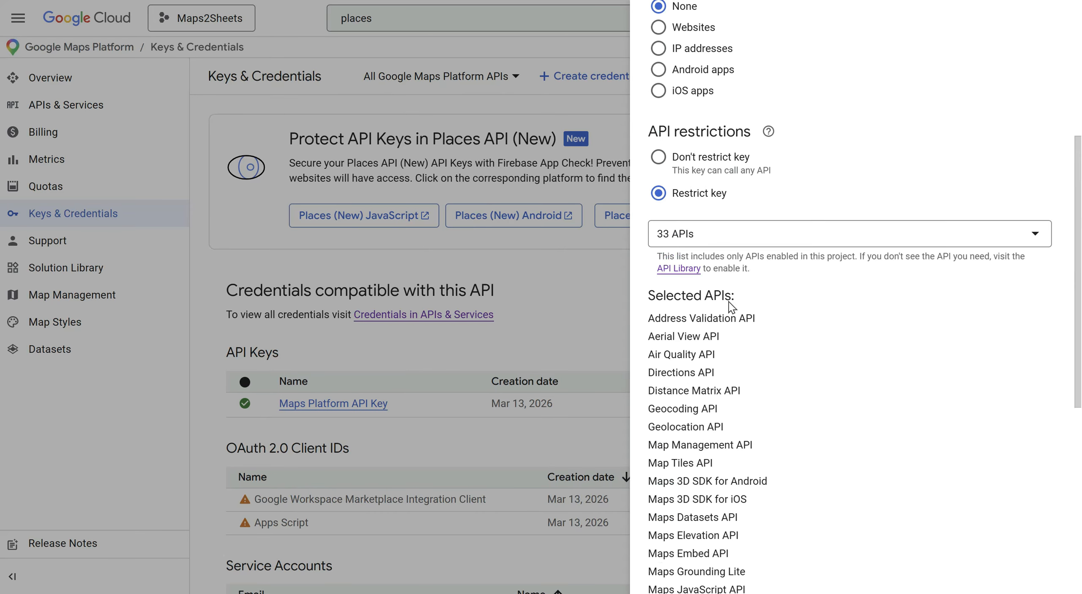
{"action": "scroll", "coordinate": [802, 368], "scroll_direction": "down", "scroll_amount": 10}
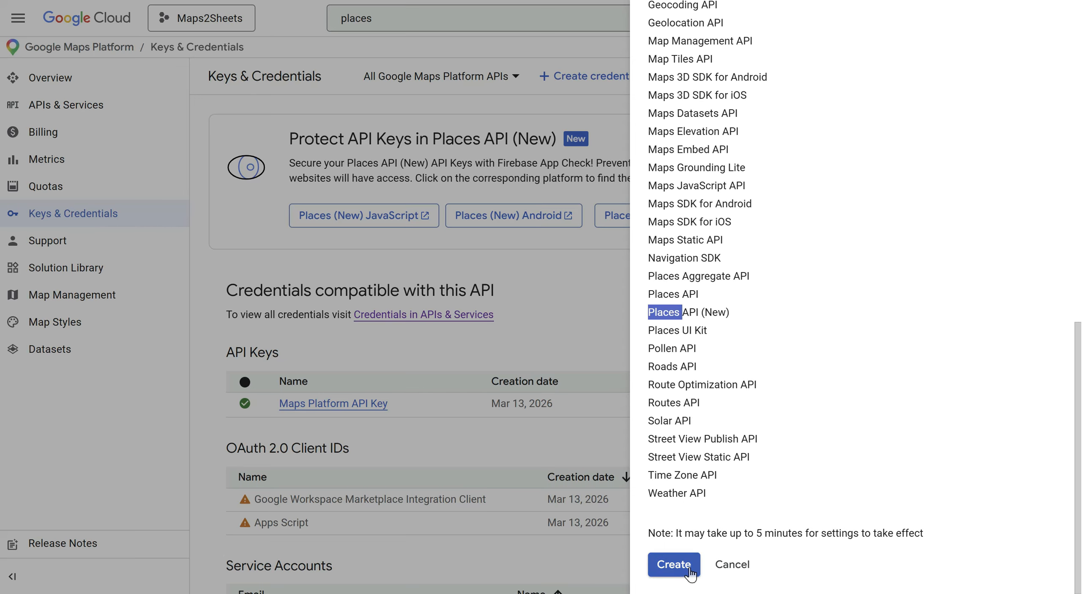
{"action": "left_click", "coordinate": [728, 568]}
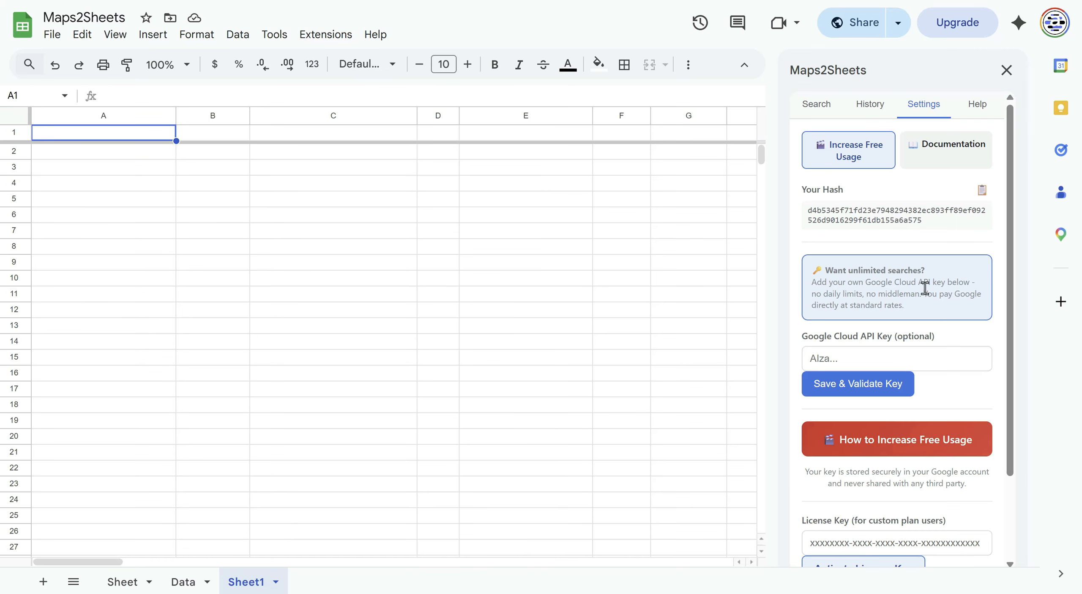
- Paste and save the Google Cloud API key in Maps2Sheets, then confirm daily searches show ∞
{"action": "left_click", "coordinate": [902, 358]}
{"action": "key", "text": "ctrl+v"}
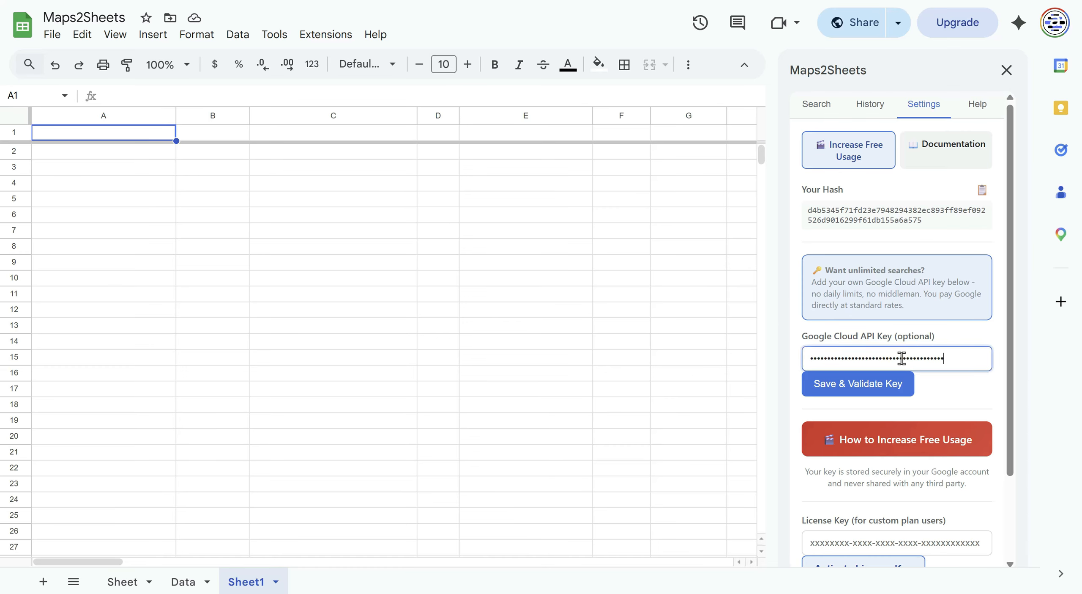
{"action": "left_click", "coordinate": [862, 390]}
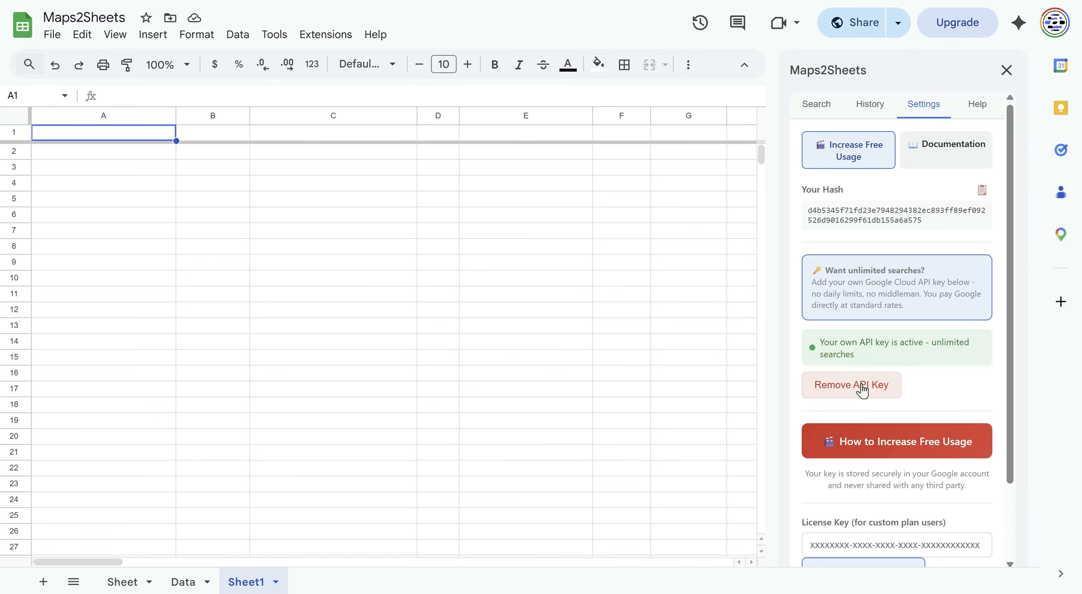
{"action": "left_click", "coordinate": [814, 106]}
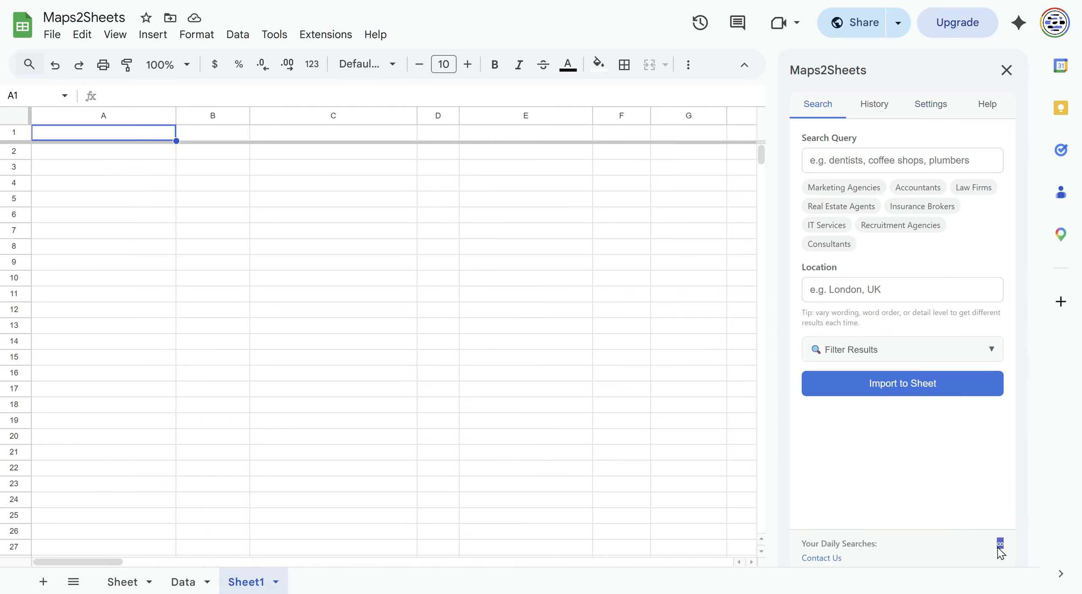
{"action": "left_click", "coordinate": [935, 540]}
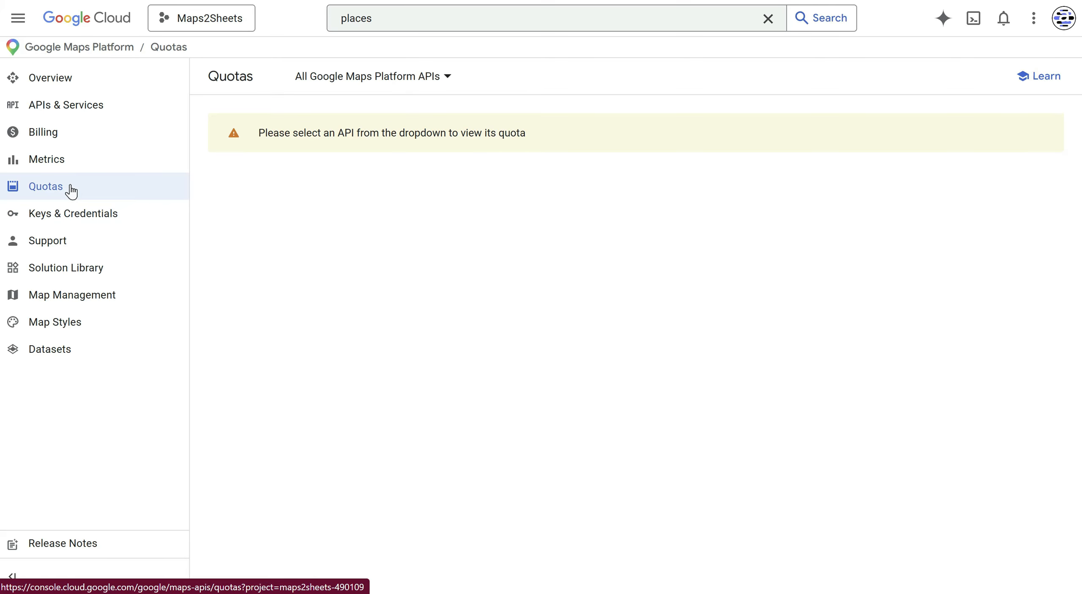
- Select Places API (New) on the Quotas page, reloading and reselecting it after a server error
{"action": "left_click", "coordinate": [434, 76]}
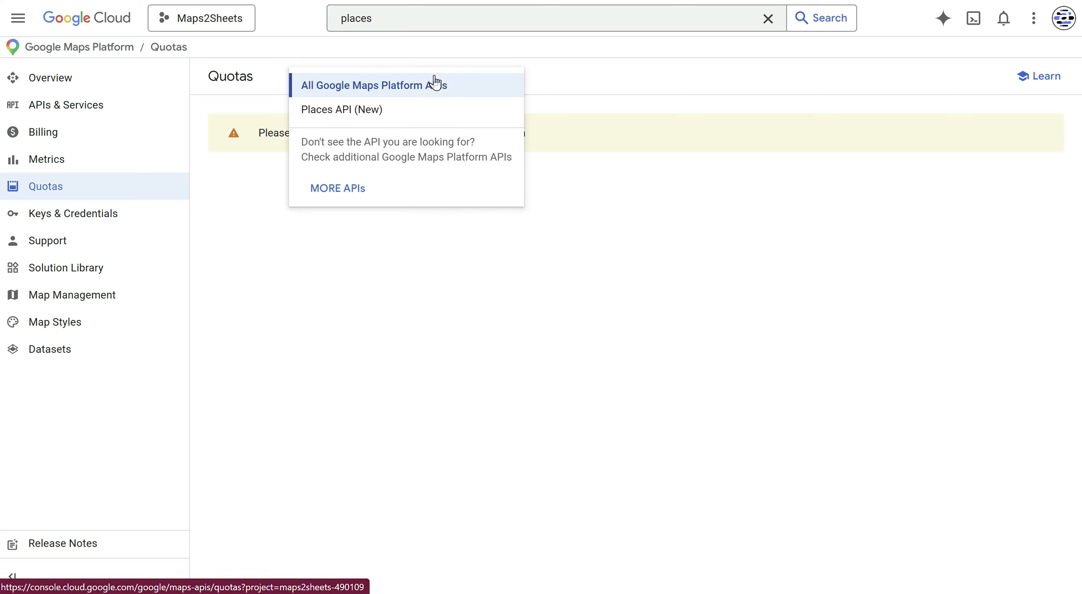
{"action": "left_click", "coordinate": [383, 92]}
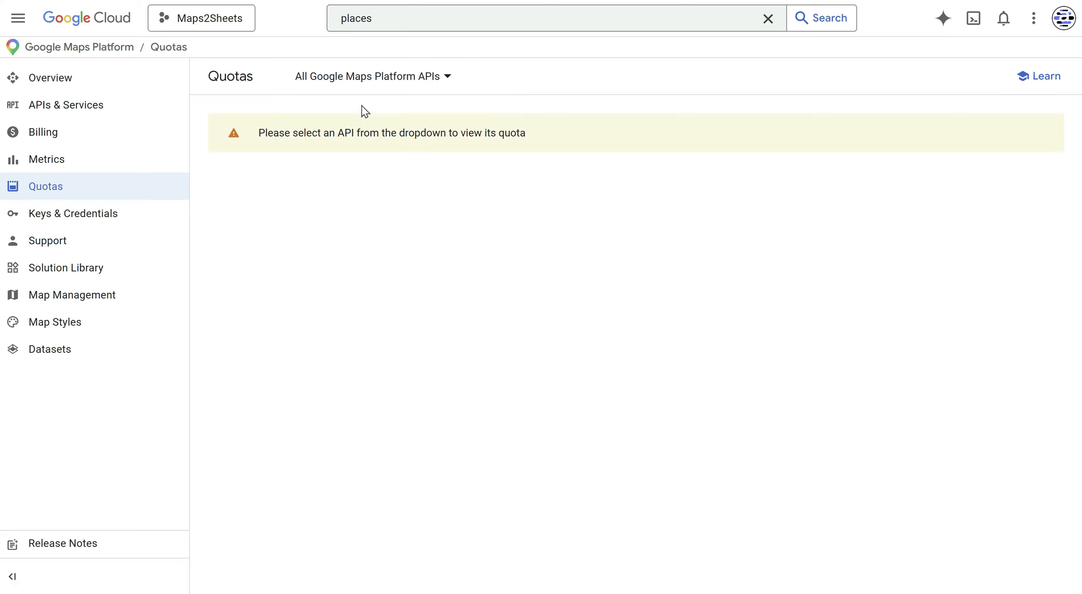
{"action": "left_click", "coordinate": [409, 79]}
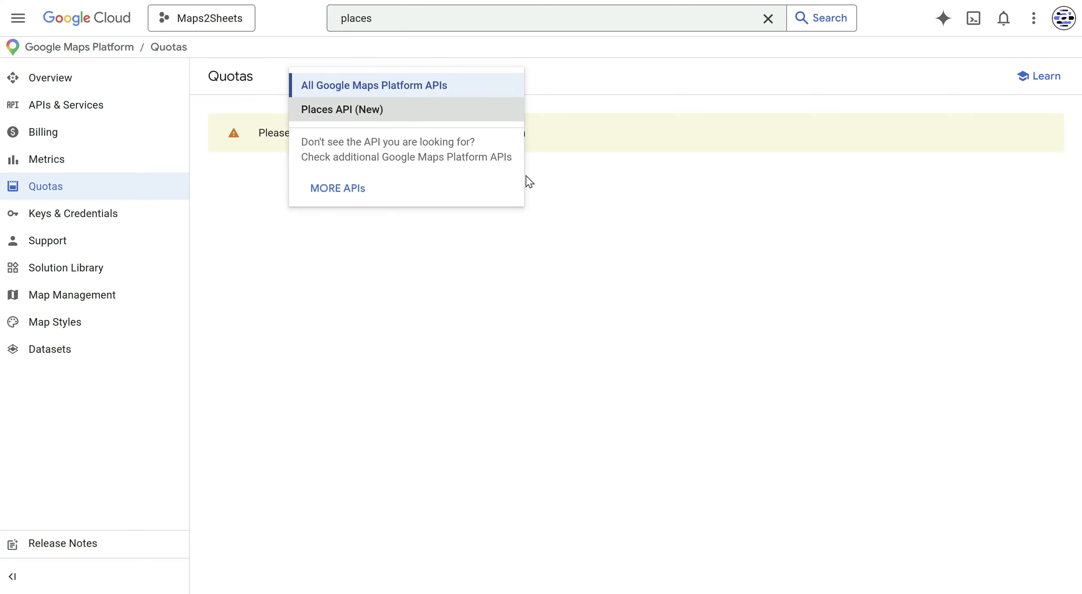
{"action": "key", "text": "Return"}
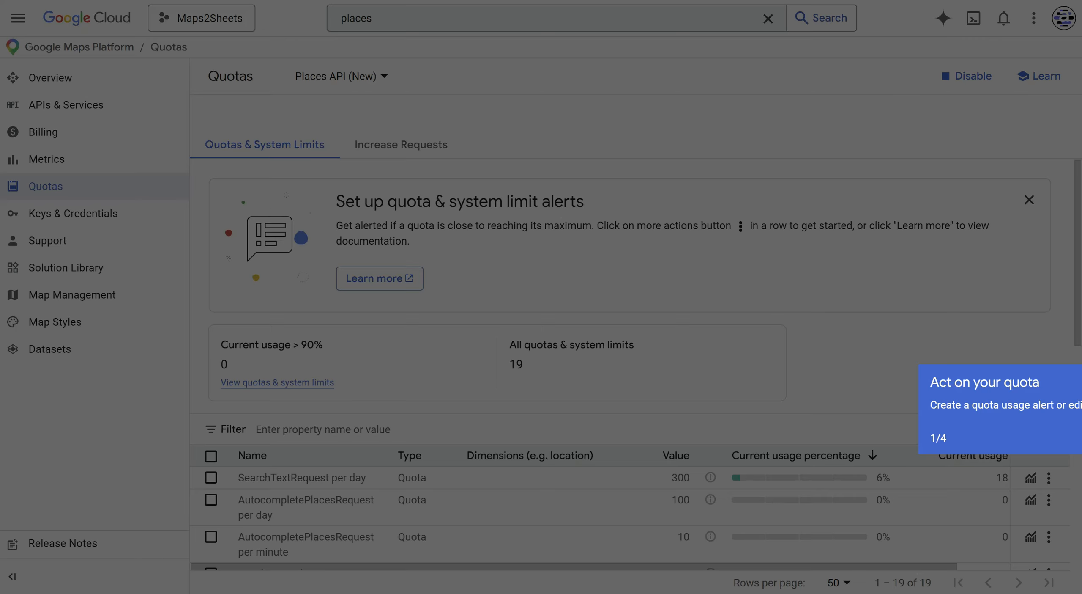
{"action": "key", "text": "ctrl+r"}
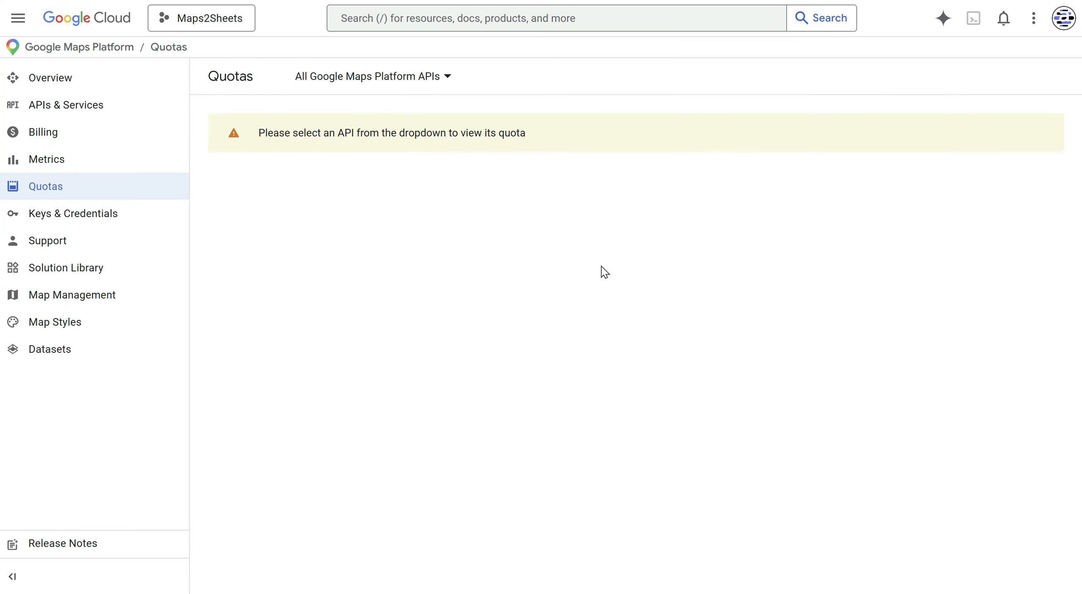
{"action": "left_click", "coordinate": [417, 69]}
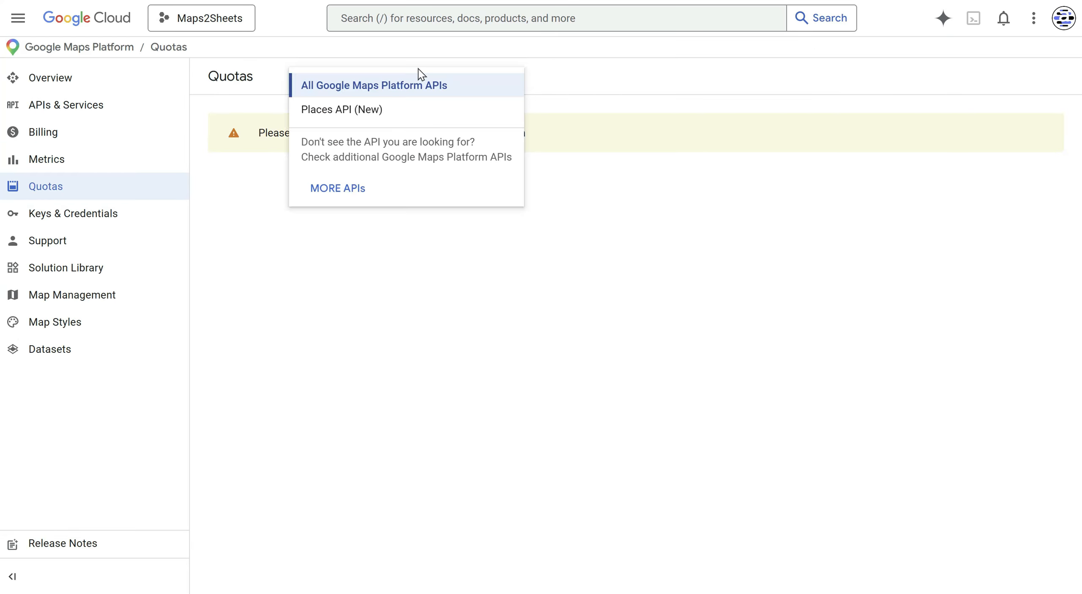
{"action": "left_click", "coordinate": [411, 117]}
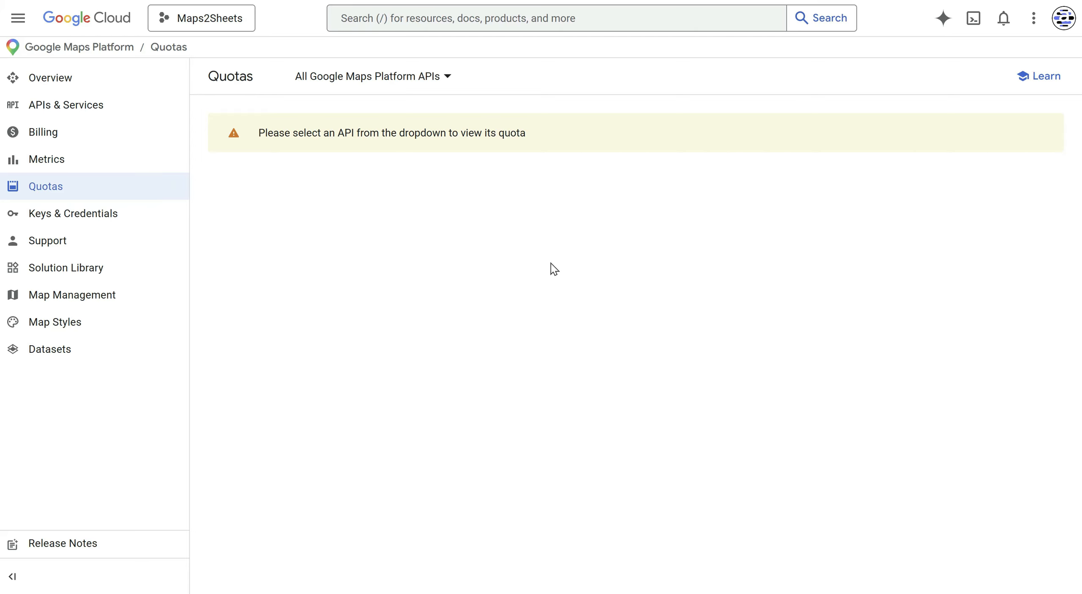
{"action": "left_click", "coordinate": [396, 76]}
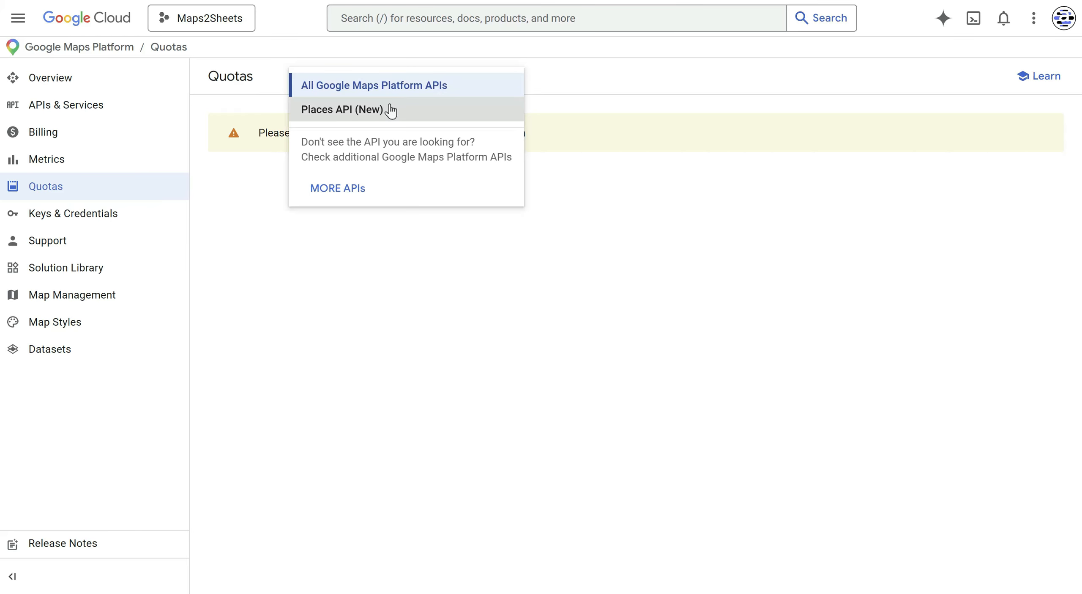
{"action": "left_click", "coordinate": [390, 110]}
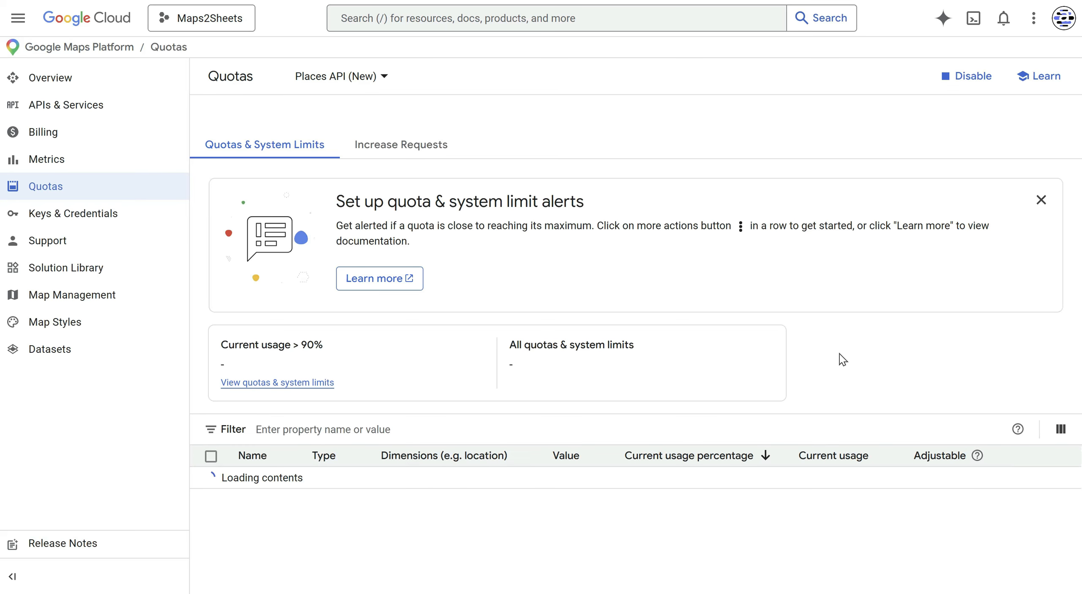
- Filter quotas to 'searchtextrequest' and open Edit quota for SearchTextRequest per day (300)
{"action": "scroll", "coordinate": [840, 354], "scroll_direction": "down", "scroll_amount": 3}
{"action": "scroll", "coordinate": [840, 353], "scroll_direction": "down", "scroll_amount": 2}
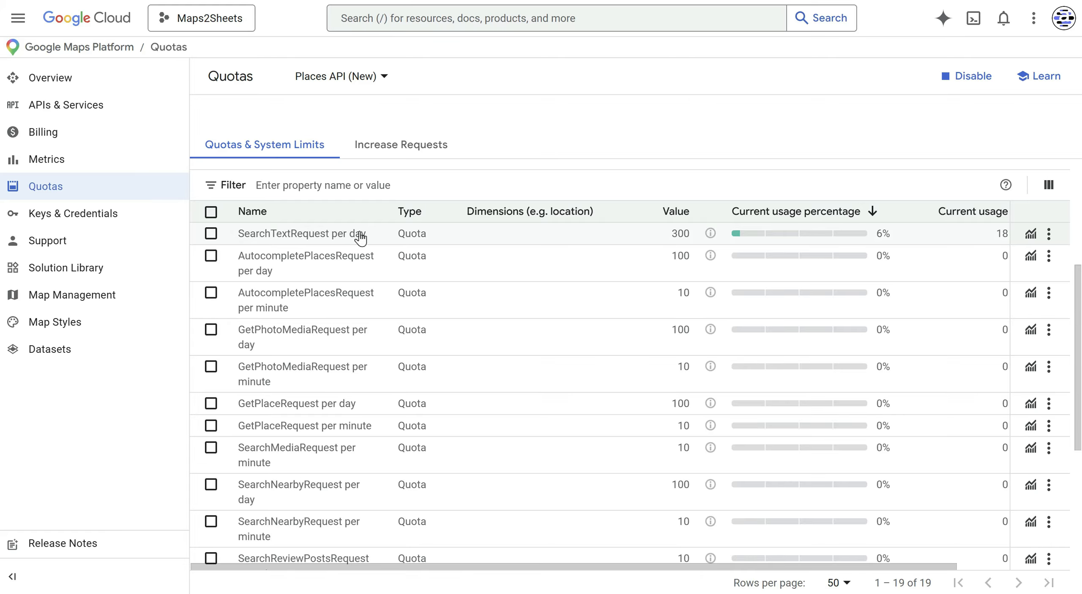
{"action": "left_click", "coordinate": [319, 185]}
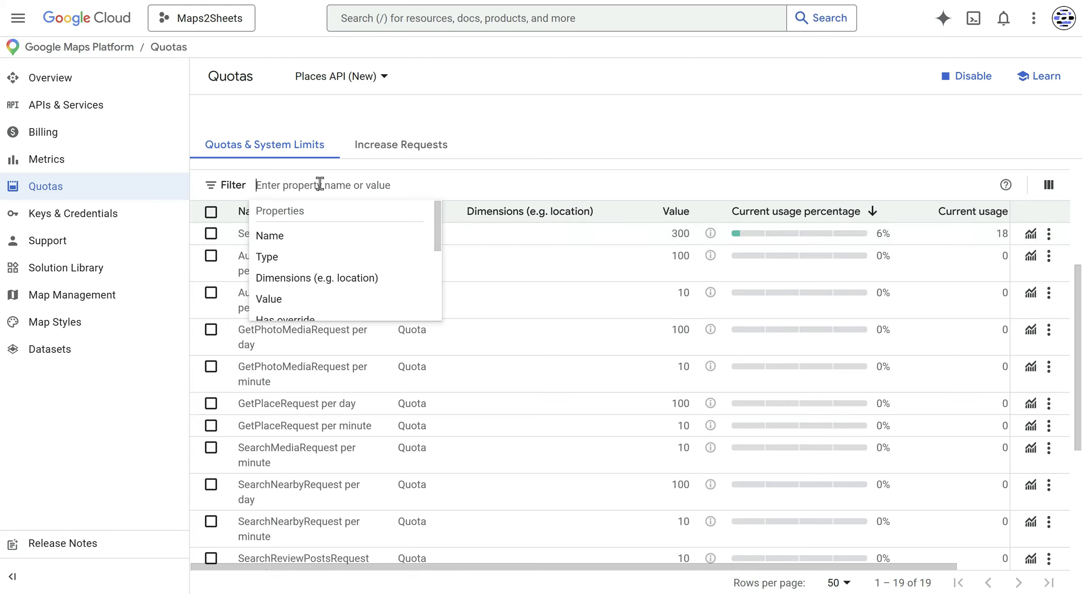
{"action": "type", "text": "searchtext"}
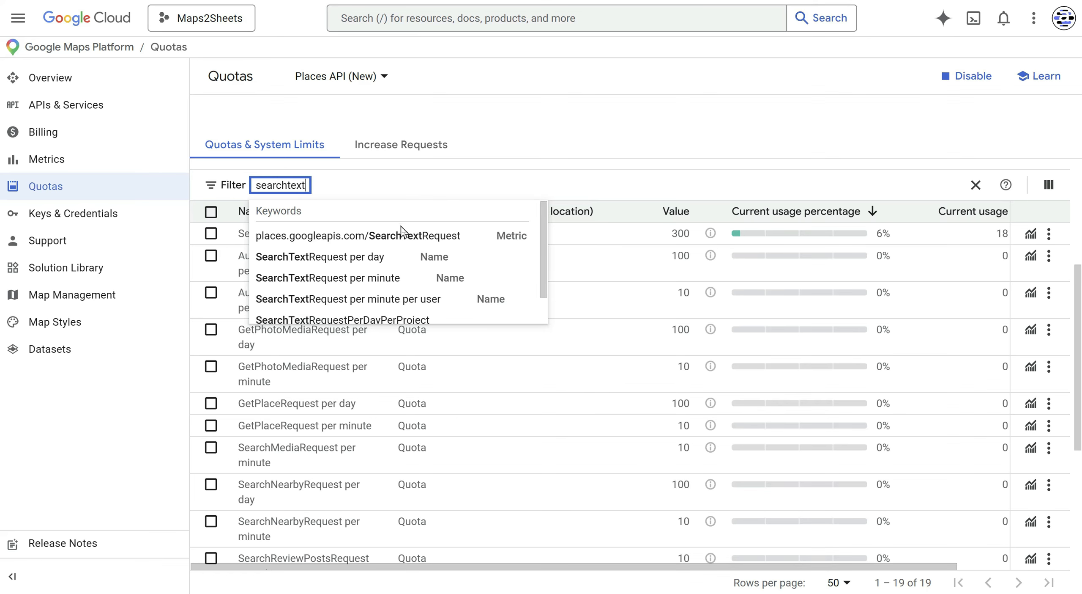
{"action": "type", "text": "request"}
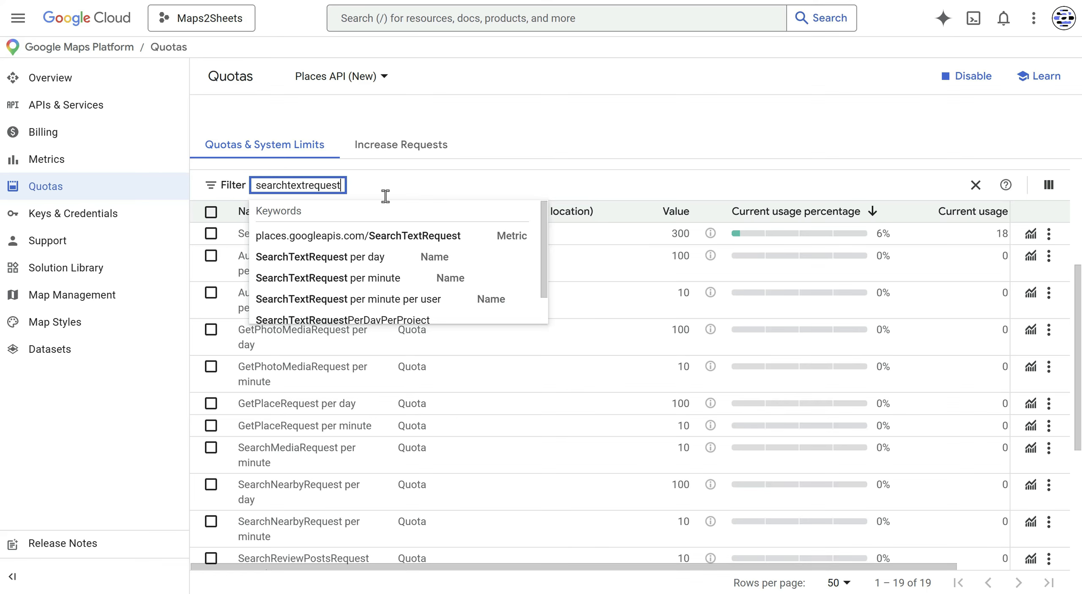
{"action": "key", "text": "Return"}
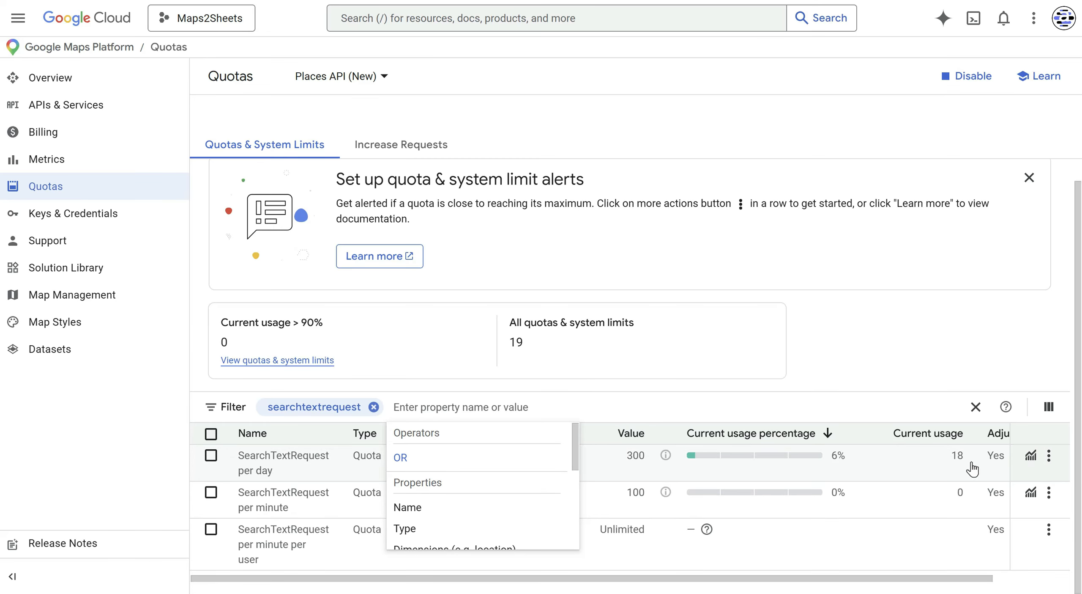
{"action": "left_click", "coordinate": [1052, 457]}
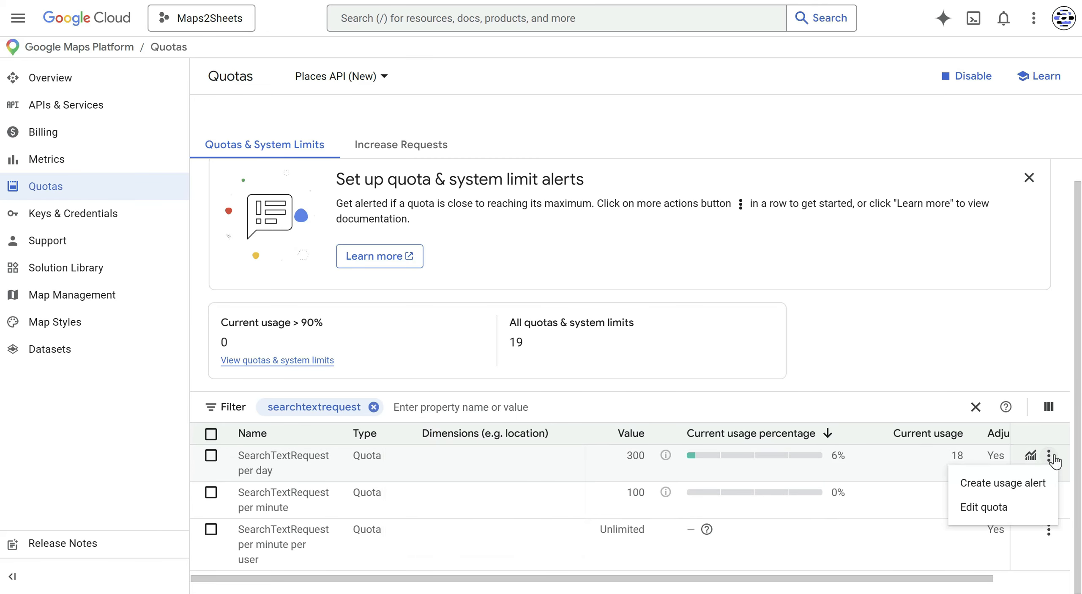
{"action": "left_click", "coordinate": [991, 506]}
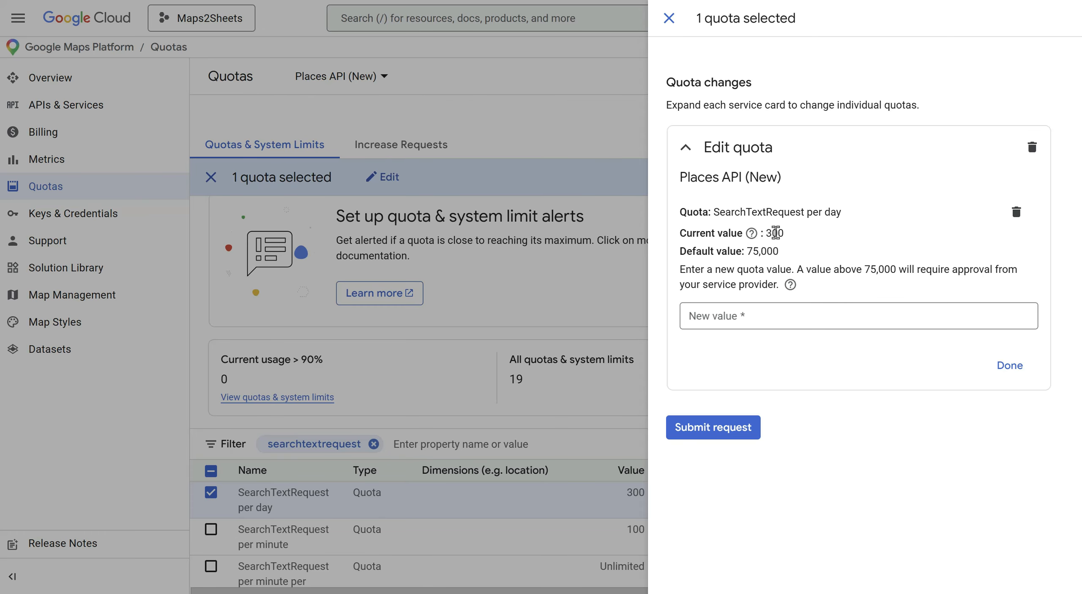
- Close the Edit quota panel, leaving the 300-per-day limit unchanged
{"action": "left_click", "coordinate": [669, 17]}
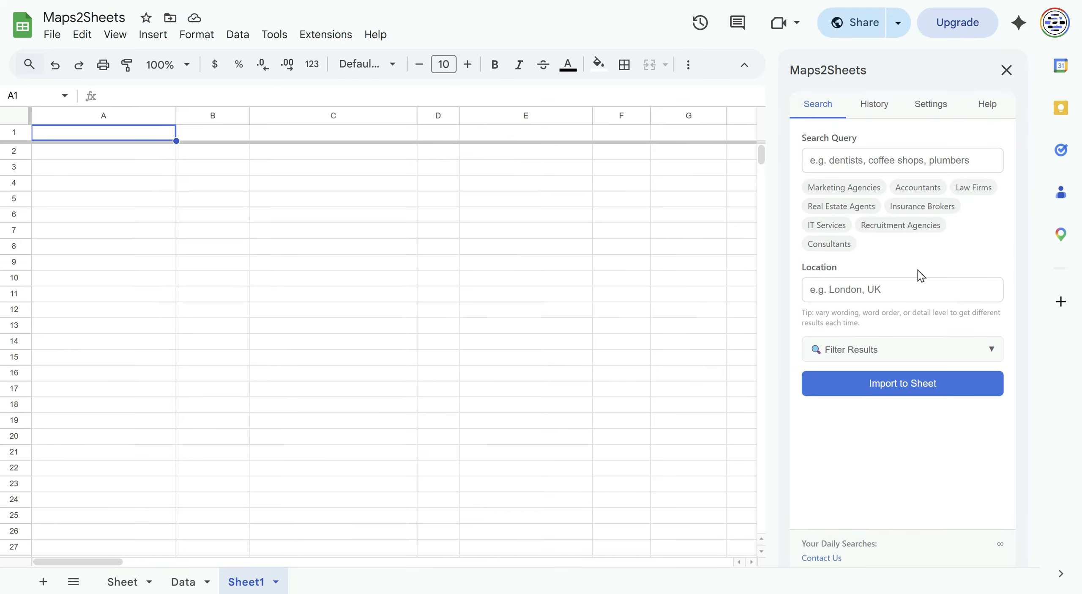
- Search Maps2Sheets for Accountants in London and import the 20 results into Accountants_2026-03-27
{"action": "left_click", "coordinate": [903, 190]}
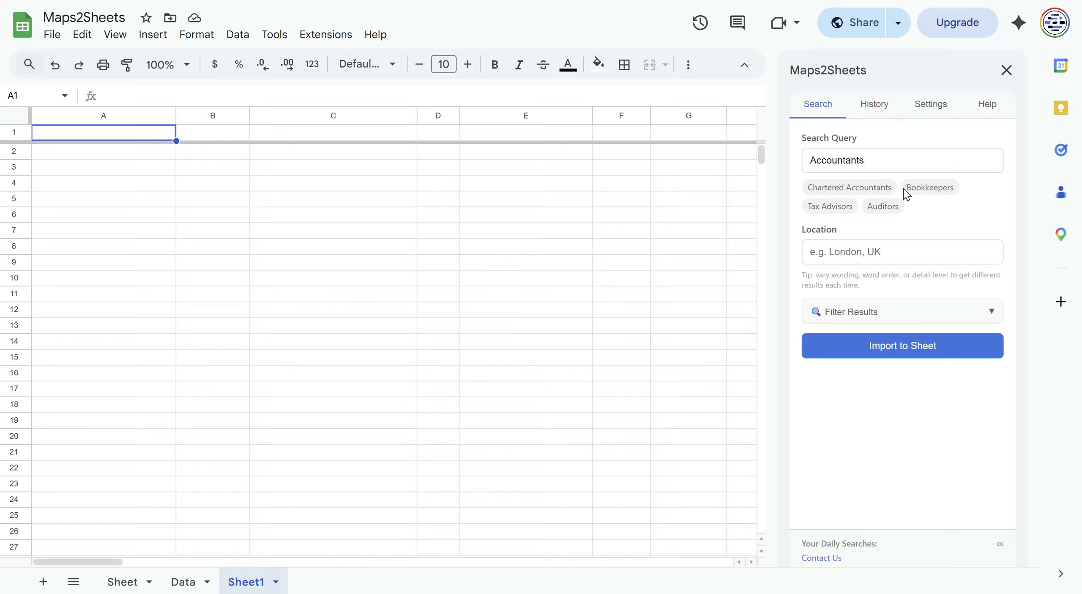
{"action": "left_click", "coordinate": [873, 256]}
{"action": "type", "text": "London"}
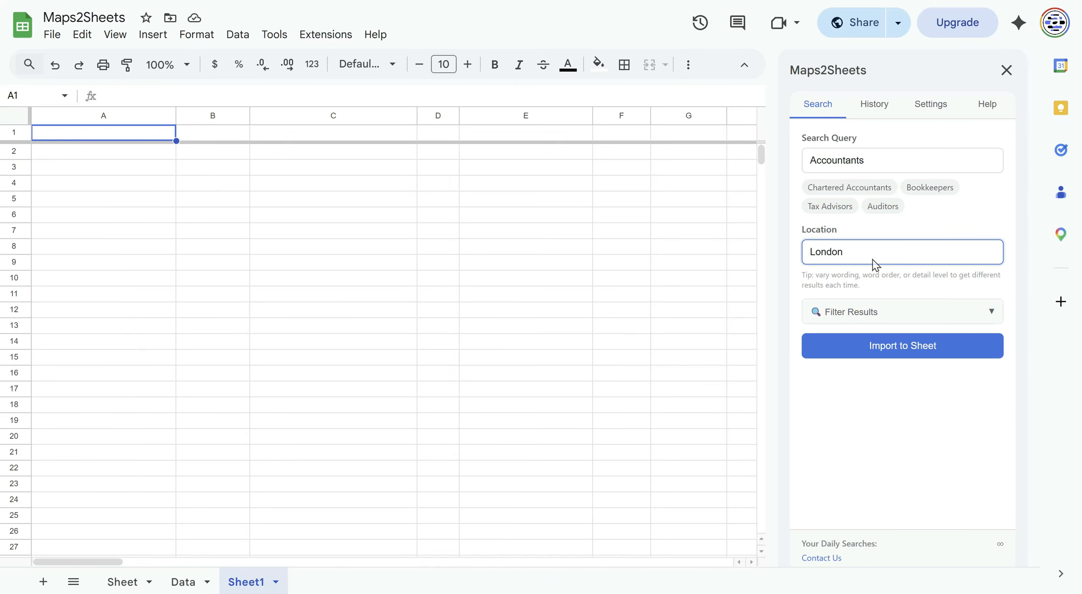
{"action": "left_click", "coordinate": [902, 346]}
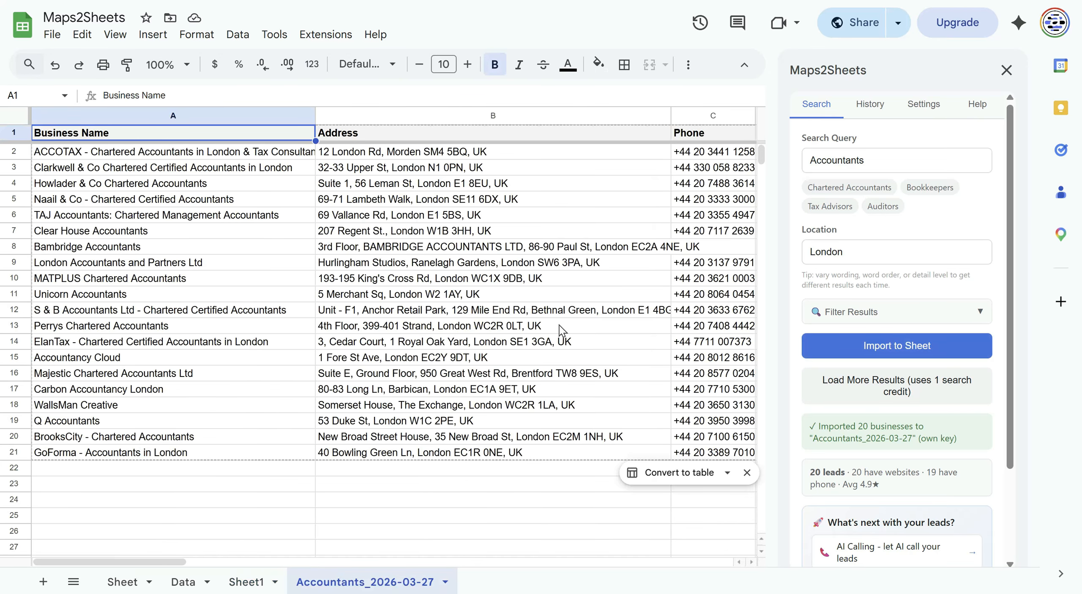
{"action": "scroll", "coordinate": [562, 330], "scroll_direction": "right", "scroll_amount": 10}
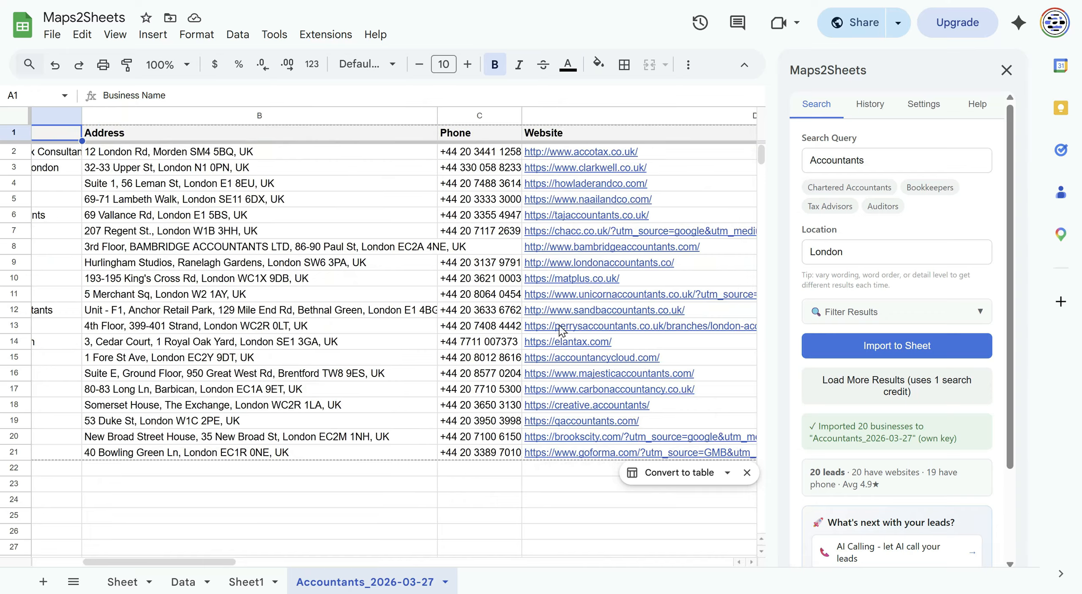
{"action": "scroll", "coordinate": [528, 381], "scroll_direction": "left", "scroll_amount": 6}
{"action": "left_click", "coordinate": [500, 486]}
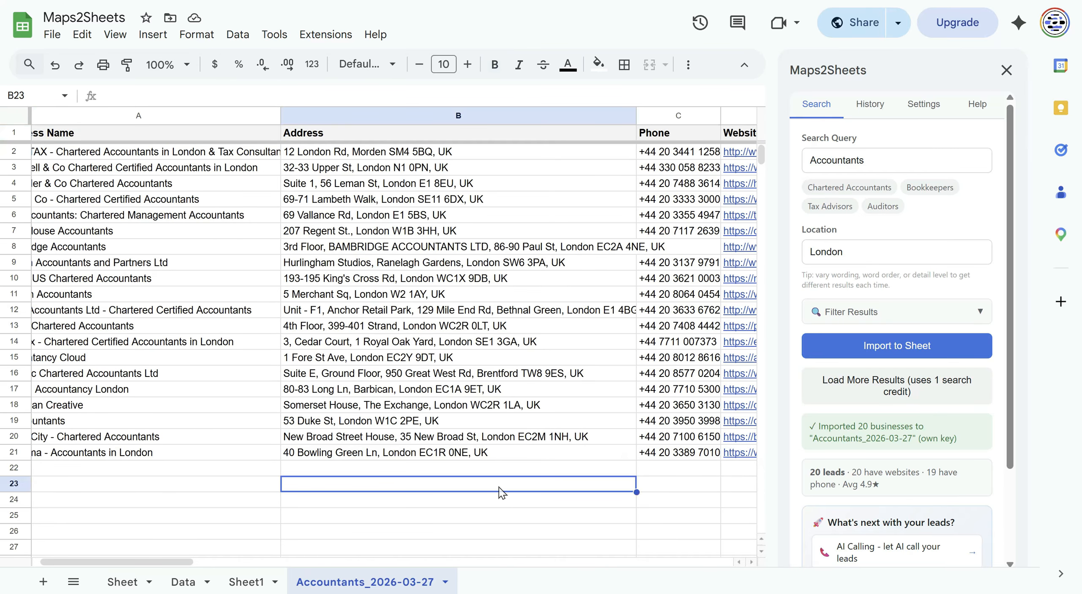